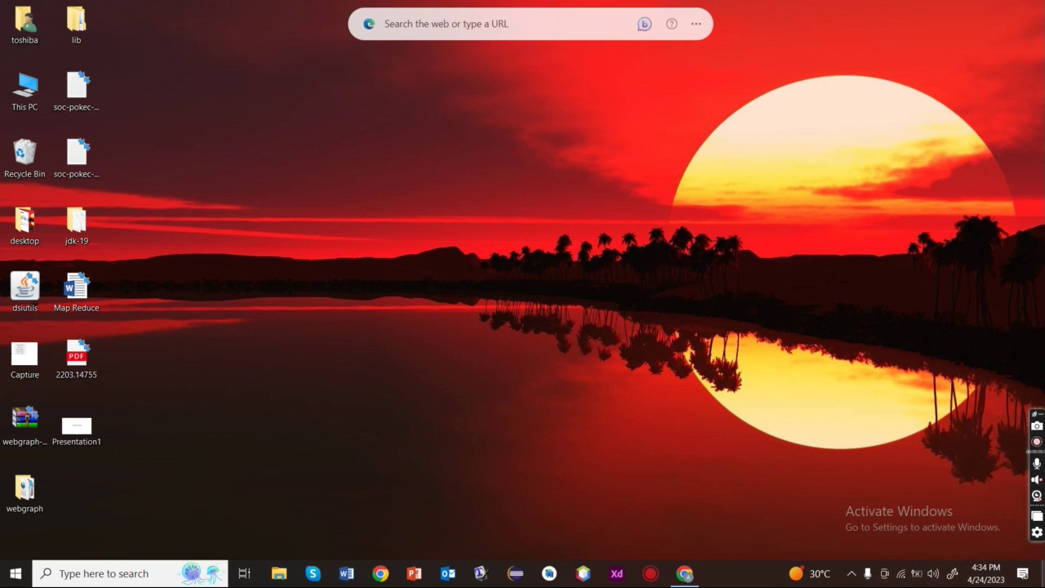
Launch Outlook 2013 from the Windows taskbar.
{"action": "left_click", "coordinate": [457, 579]}
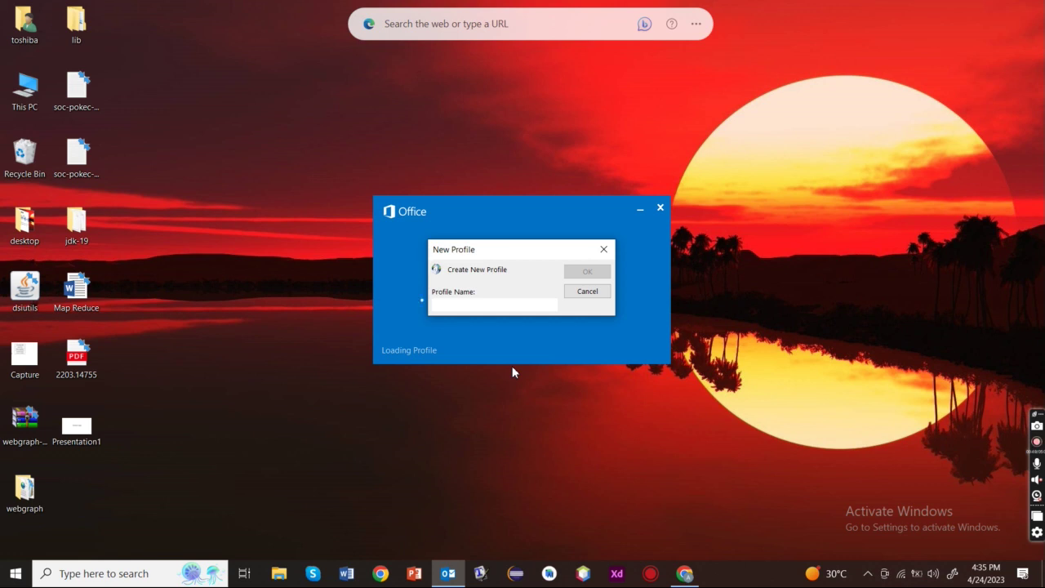
{"action": "left_click", "coordinate": [132, 573]}
{"action": "type", "text": "co"}
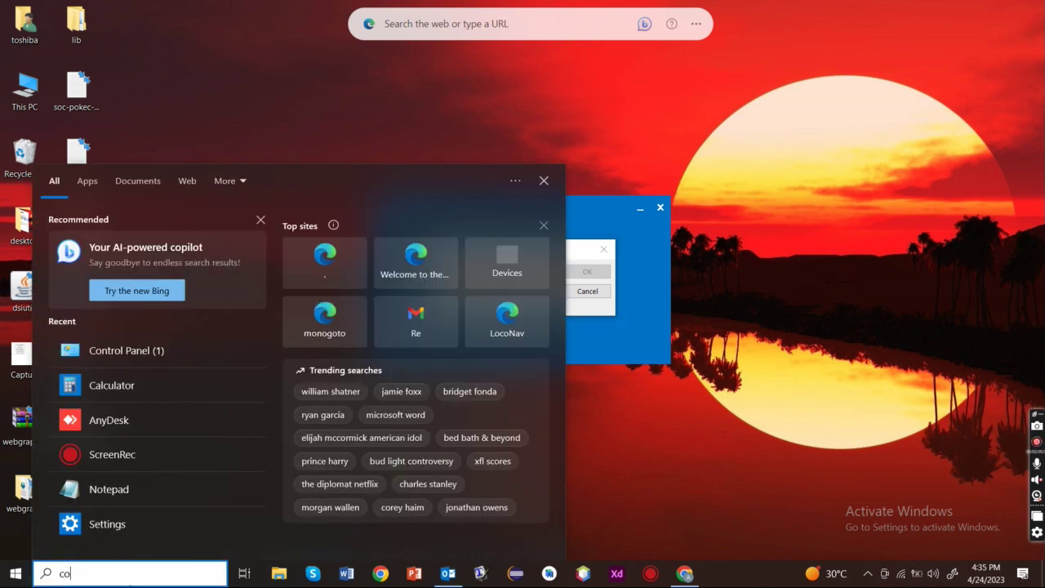
{"action": "type", "text": "ntrol"}
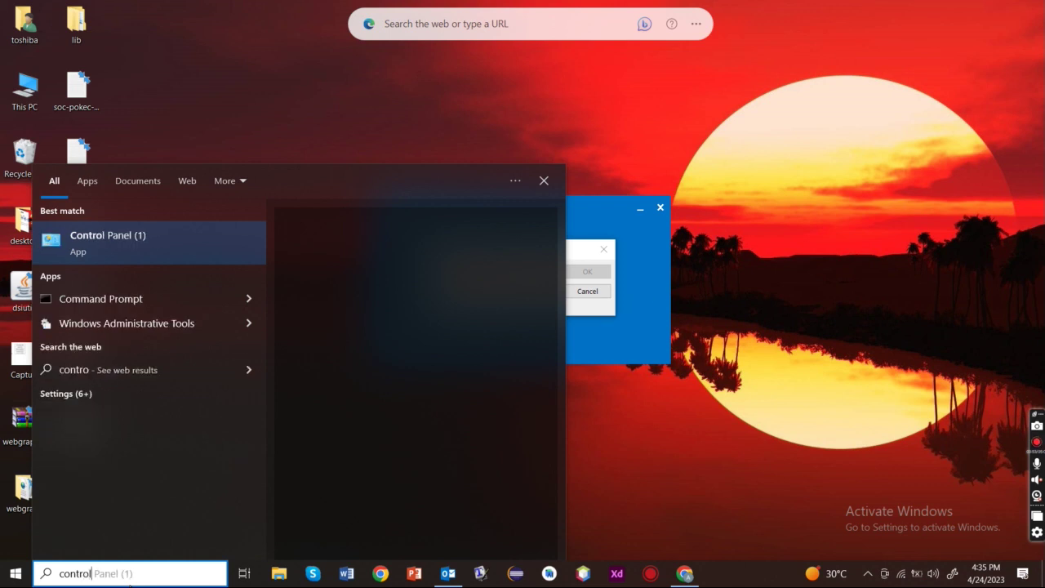
{"action": "key", "text": "Return"}
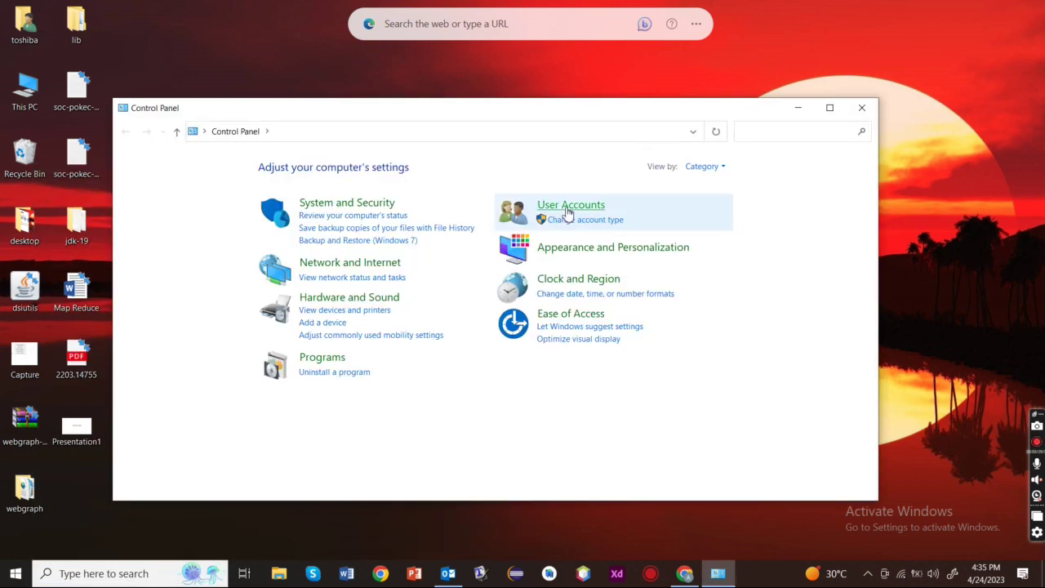
{"action": "left_click", "coordinate": [567, 208]}
{"action": "left_click", "coordinate": [295, 237]}
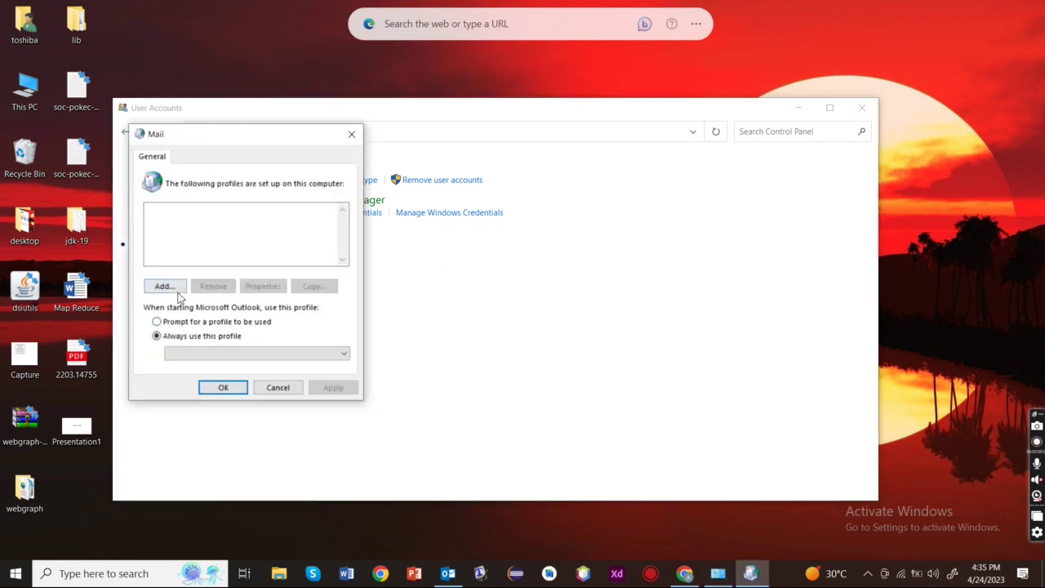
{"action": "left_click", "coordinate": [174, 290]}
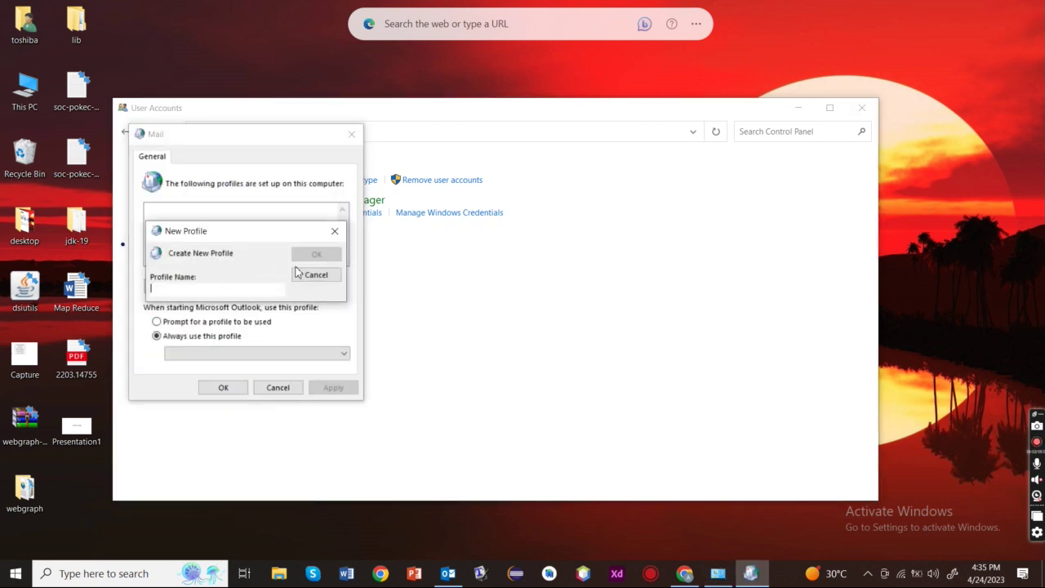
{"action": "left_click", "coordinate": [298, 275]}
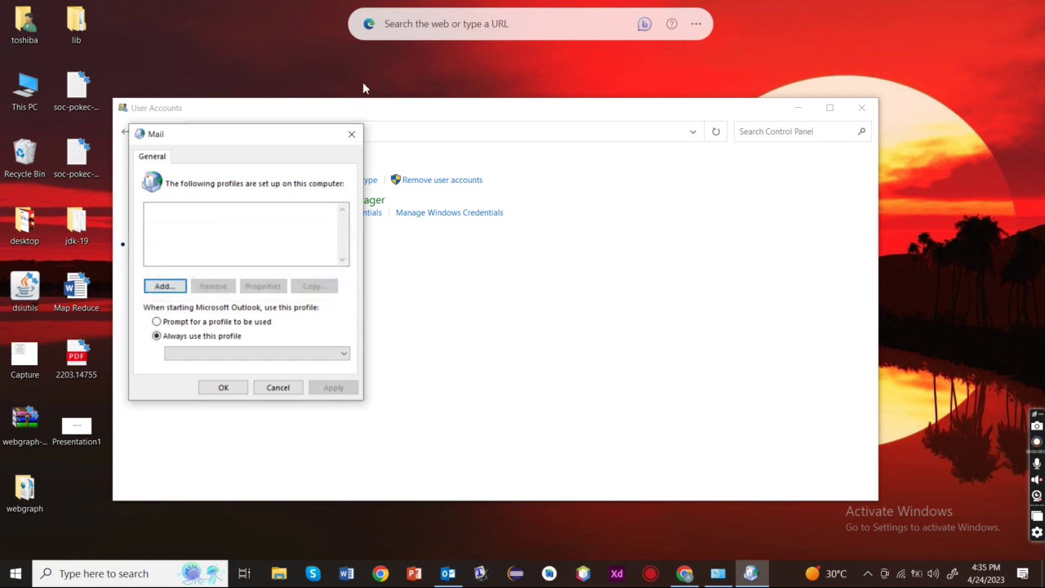
{"action": "left_click", "coordinate": [351, 135]}
Close the user accounts window, name the new profile 'Test', and choose manual account setup.
{"action": "left_click", "coordinate": [861, 107]}
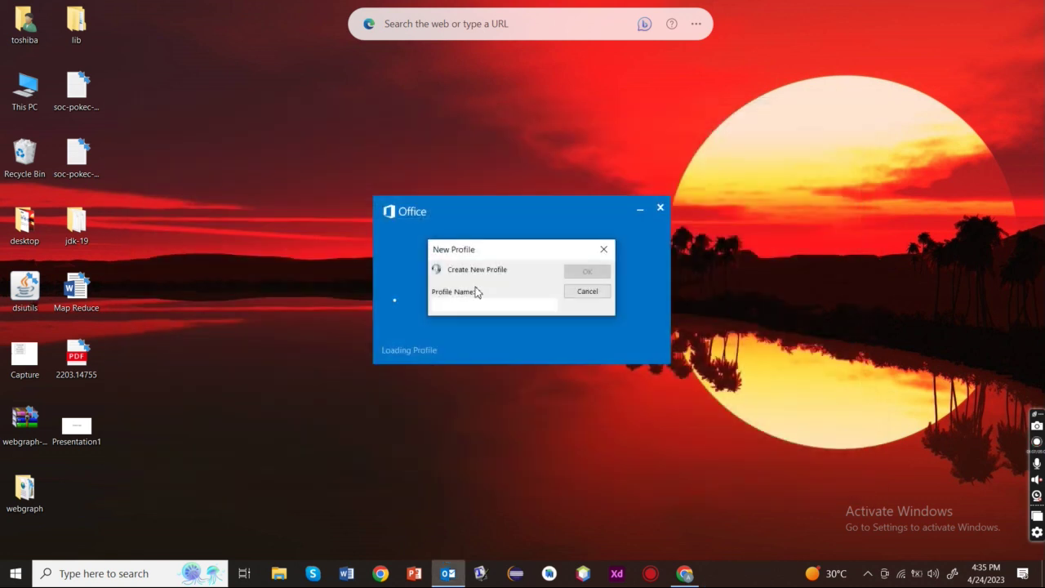
{"action": "left_click", "coordinate": [479, 305]}
{"action": "type", "text": "Test"}
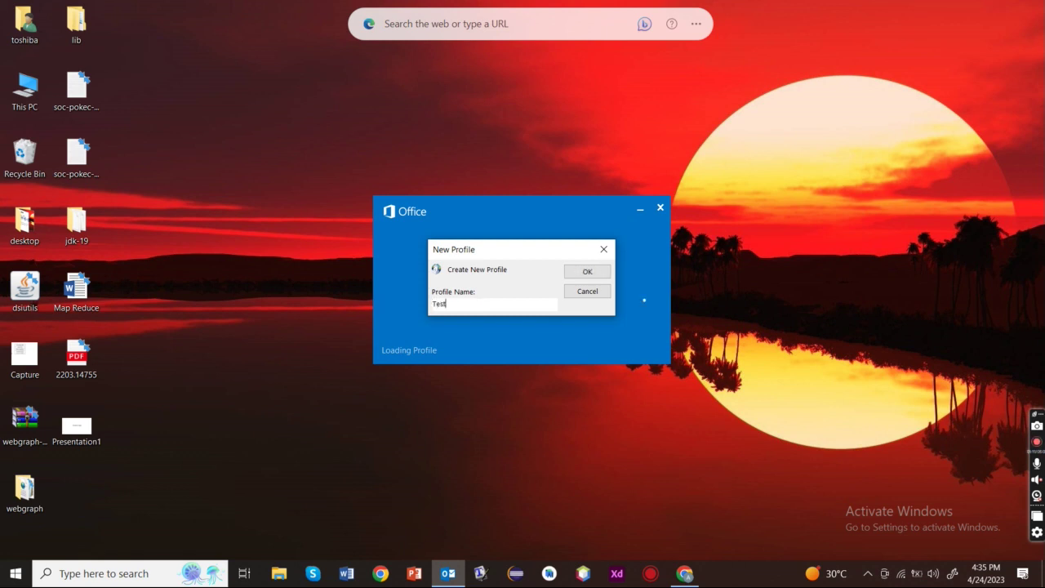
{"action": "key", "text": "Return"}
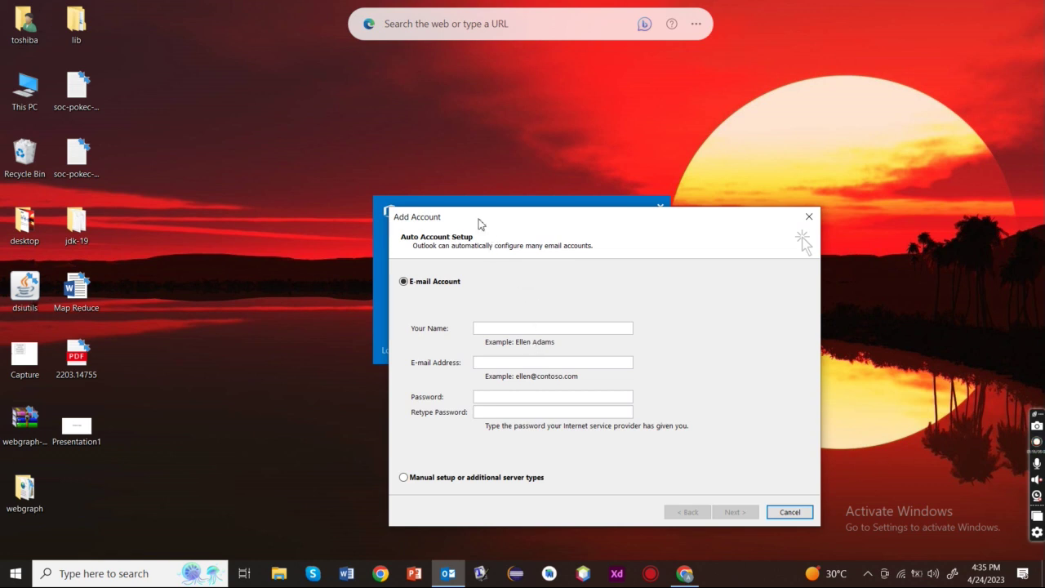
{"action": "left_click_drag", "start_coordinate": [471, 215], "coordinate": [421, 115]}
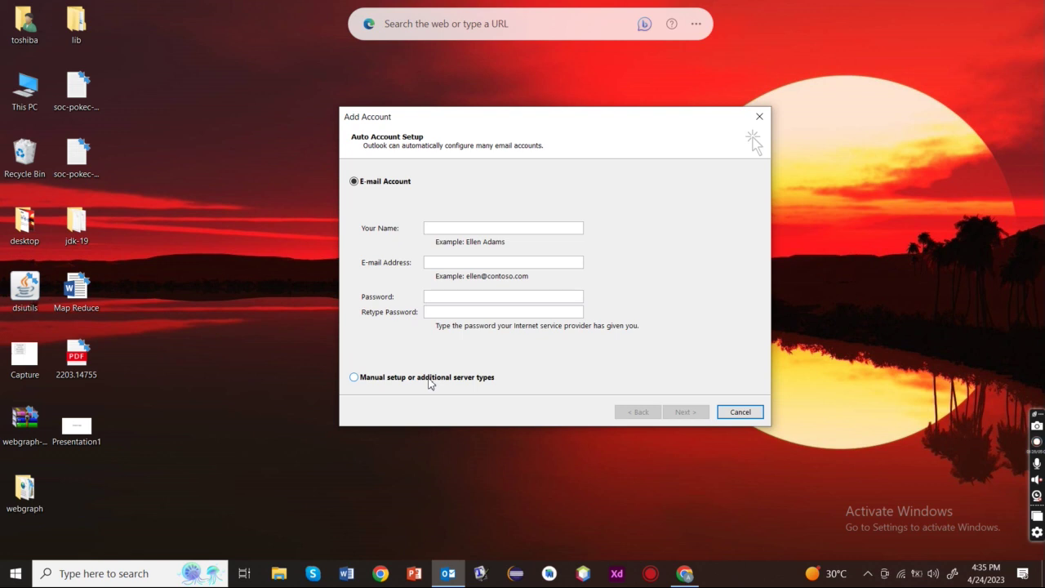
{"action": "left_click", "coordinate": [428, 377]}
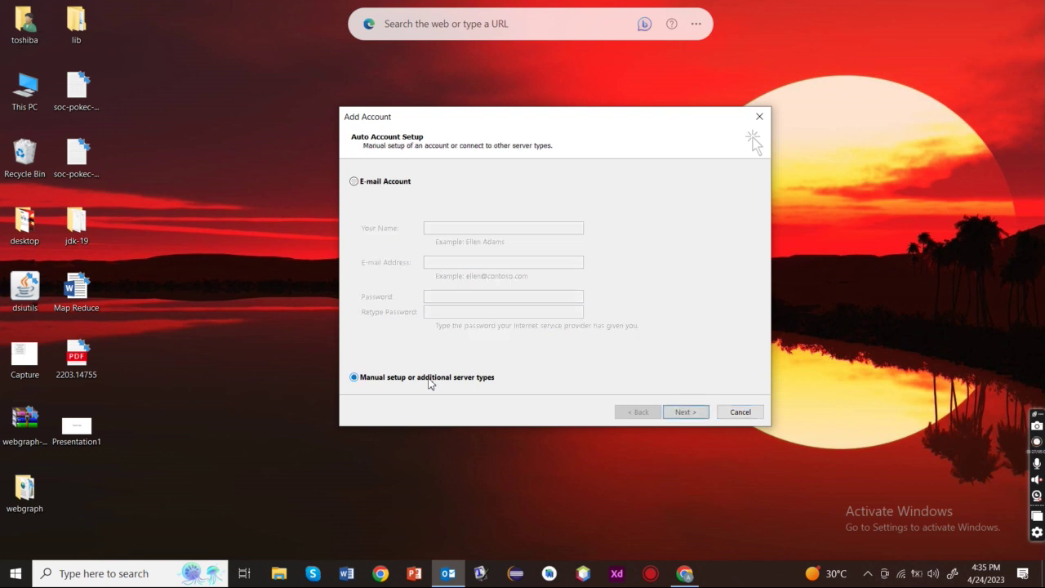
Move on to the service type page and select 'POP or IMAP'.
{"action": "left_click", "coordinate": [684, 413]}
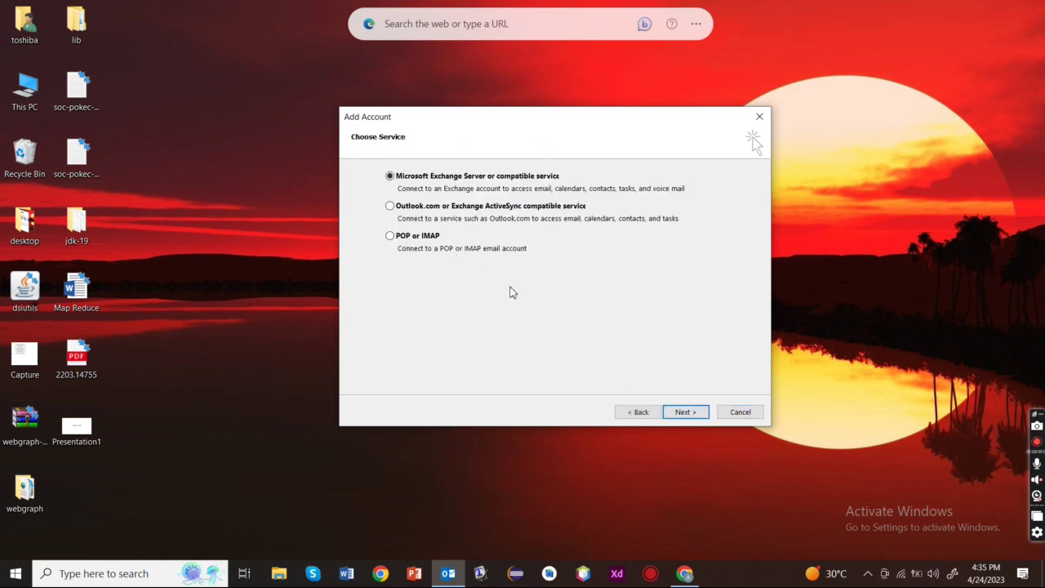
{"action": "left_click", "coordinate": [416, 236]}
Enter 'Test' as the name and the account's email address, then open the Account Type list.
{"action": "left_click", "coordinate": [686, 410]}
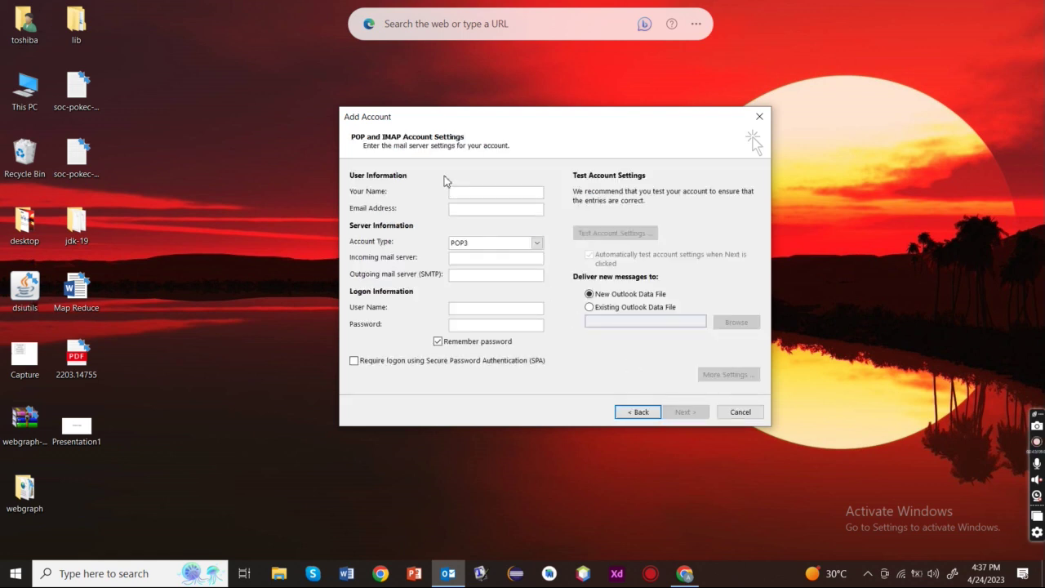
{"action": "type", "text": "Test"}
{"action": "key", "text": "Tab"}
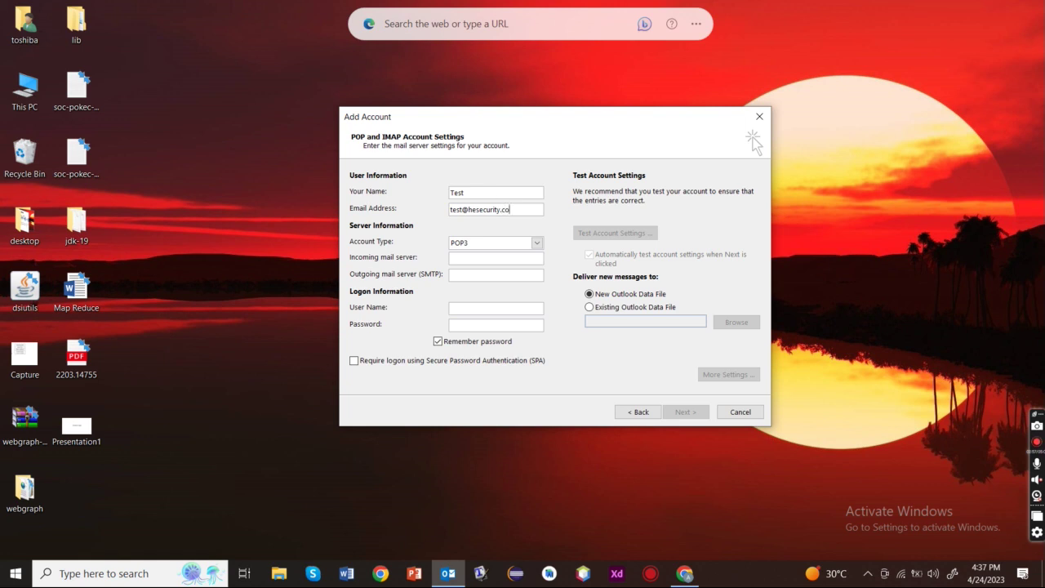
{"action": "key", "text": "shift+Left"}
{"action": "key", "text": "shift+Left"}
{"action": "key", "text": "shift+Left"}
{"action": "key", "text": "shift+Left"}
{"action": "key", "text": "shift+Left"}
{"action": "key", "text": "shift+Left"}
{"action": "key", "text": "shift+Left"}
{"action": "key", "text": "shift+Left"}
{"action": "key", "text": "shift+Left"}
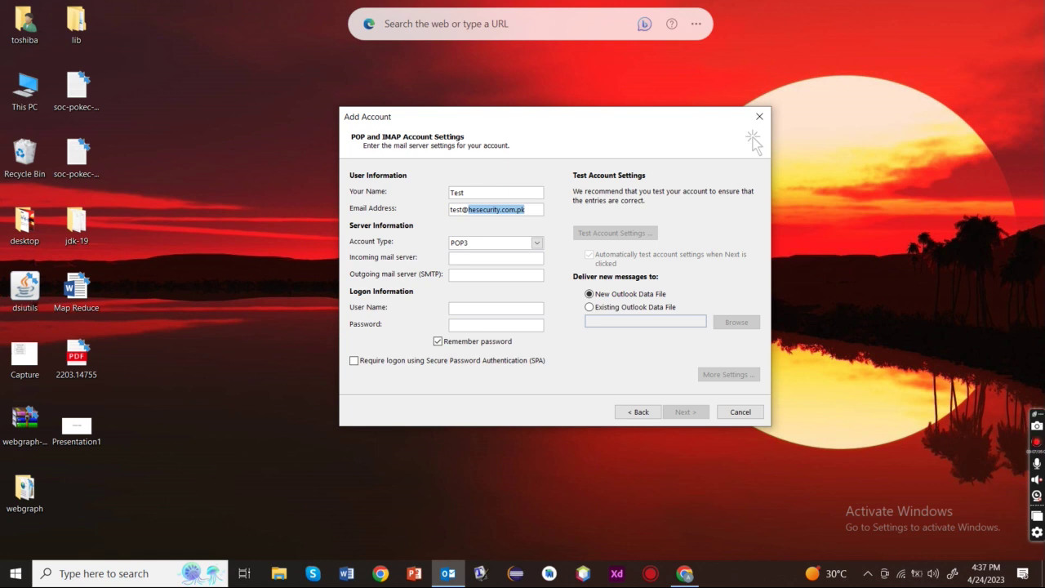
{"action": "key", "text": "Tab"}
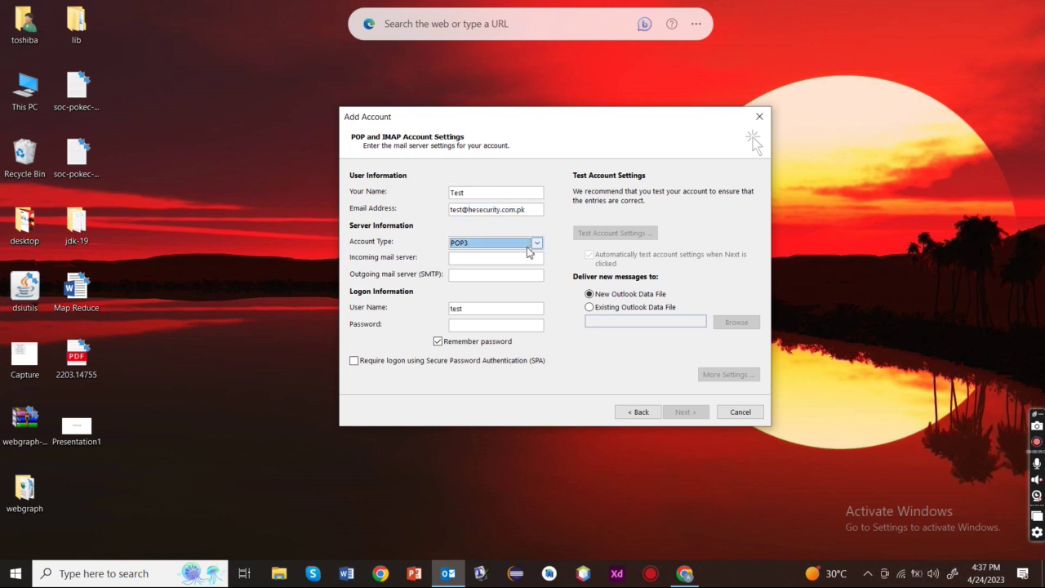
{"action": "left_click", "coordinate": [532, 248]}
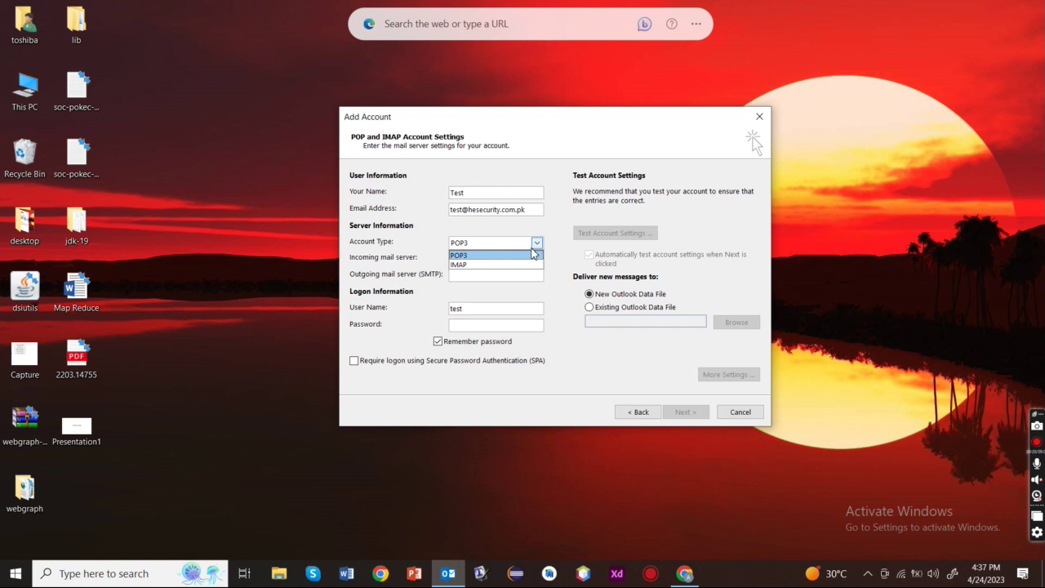
Keep POP3, set both mail servers to mail.hesecurity.com.pk, and enter the user name and password.
{"action": "left_click", "coordinate": [517, 257]}
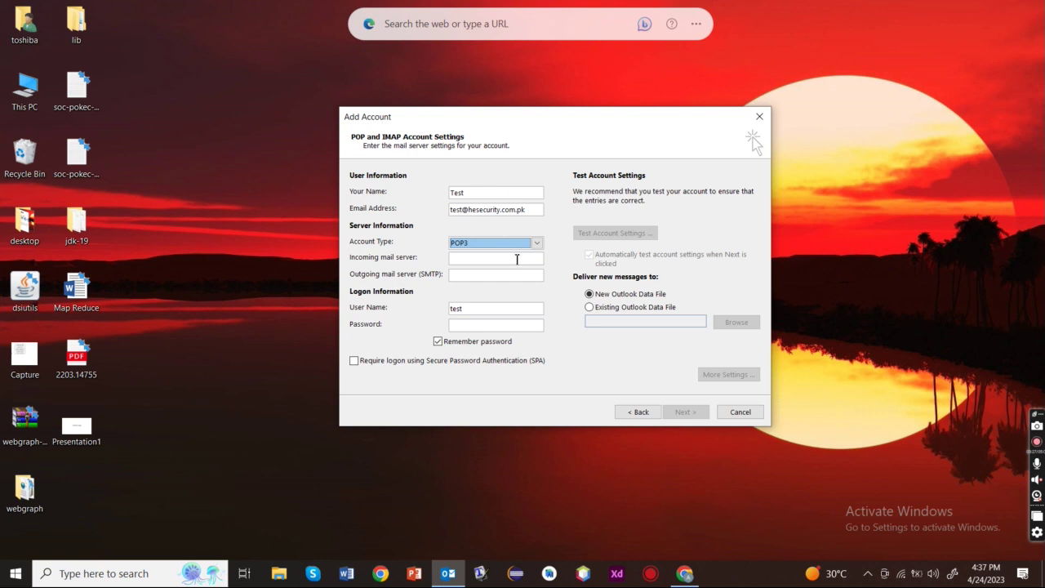
{"action": "left_click", "coordinate": [515, 261]}
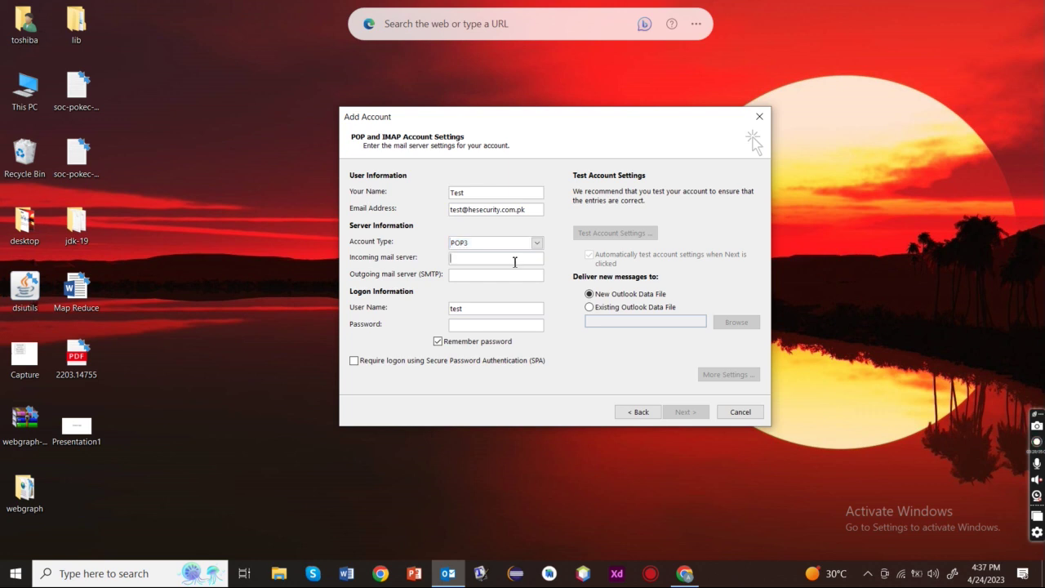
{"action": "type", "text": "mail"}
{"action": "type", "text": ".hese"}
{"action": "type", "text": "curity.com."}
{"action": "type", "text": "pk"}
{"action": "key", "text": "Tab"}
{"action": "type", "text": "mail."}
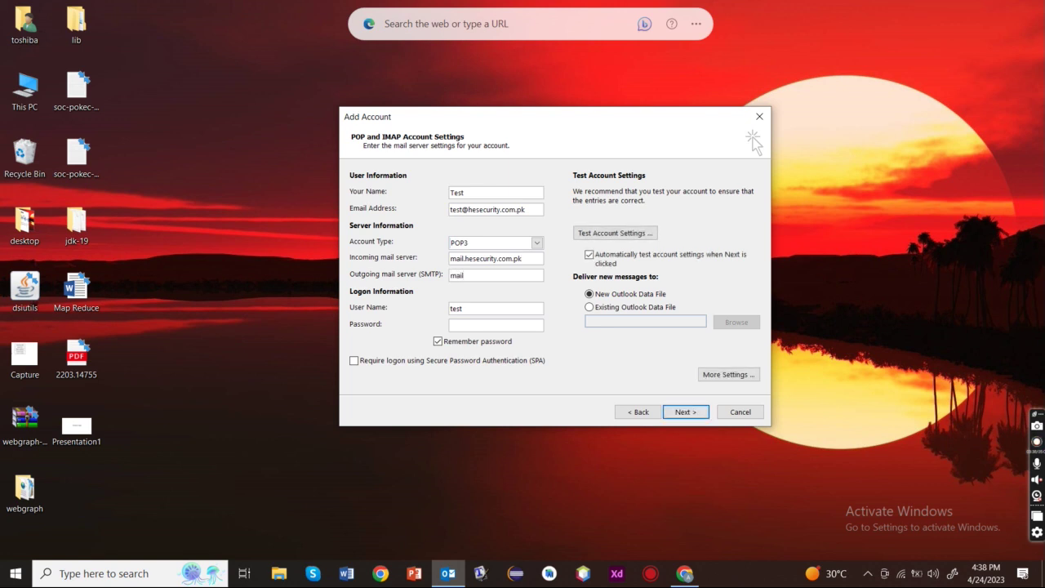
{"action": "type", "text": "hesecur"}
{"action": "type", "text": "ity.com.pk"}
{"action": "key", "text": "Tab"}
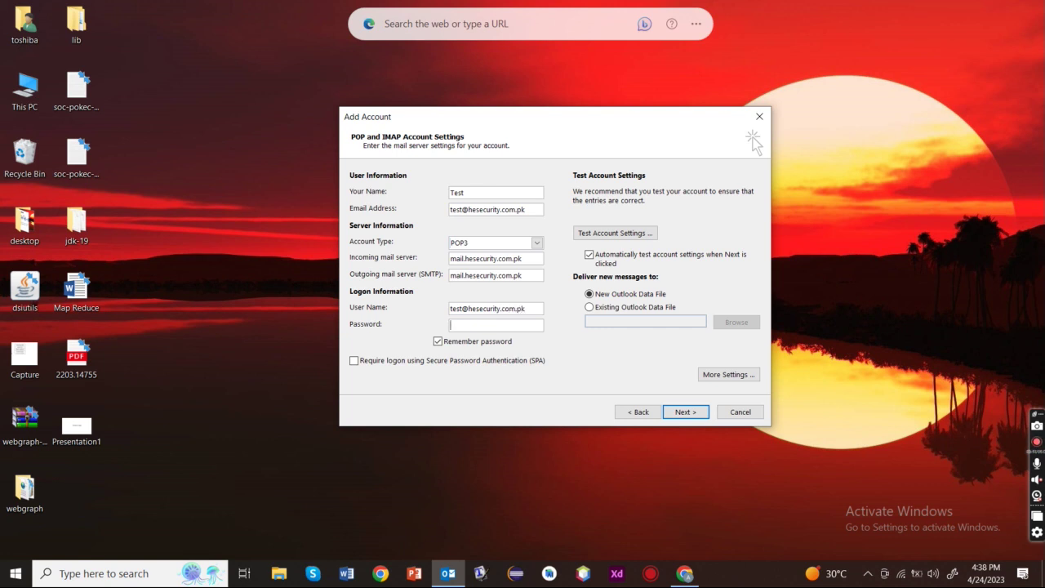
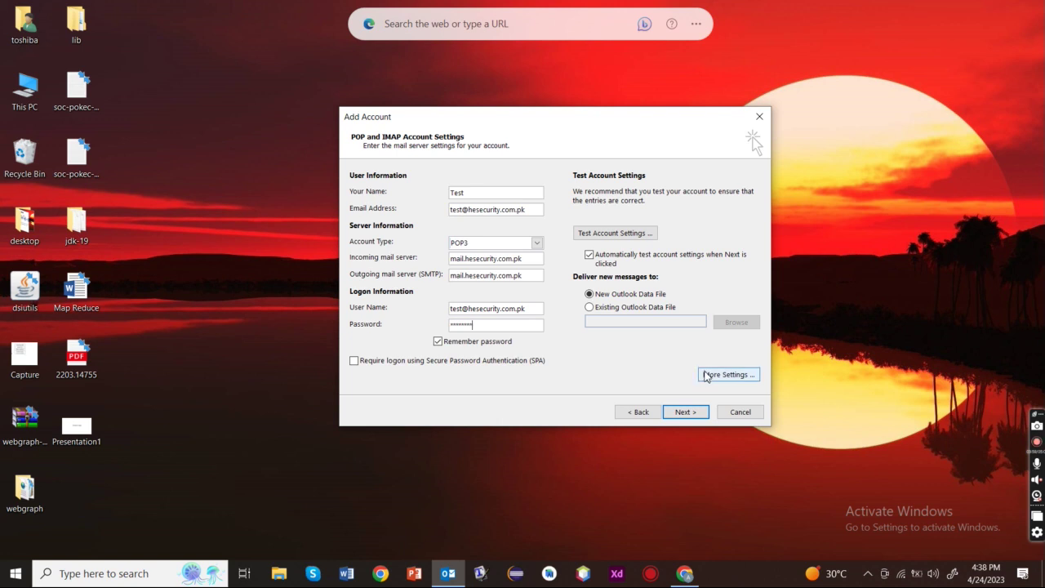
In More Settings, require authentication for the outgoing server.
{"action": "left_click", "coordinate": [707, 374]}
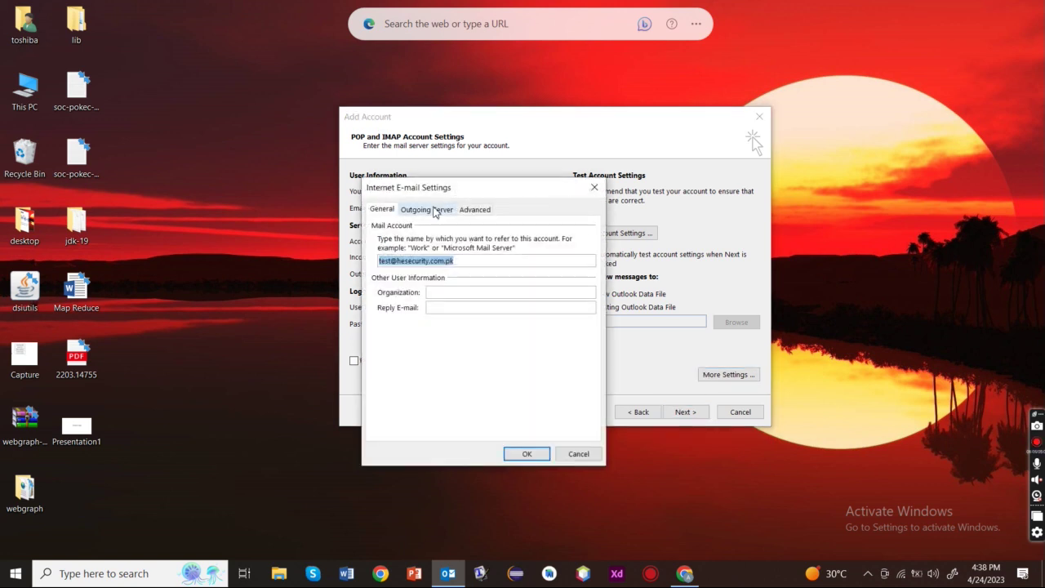
{"action": "left_click", "coordinate": [426, 210]}
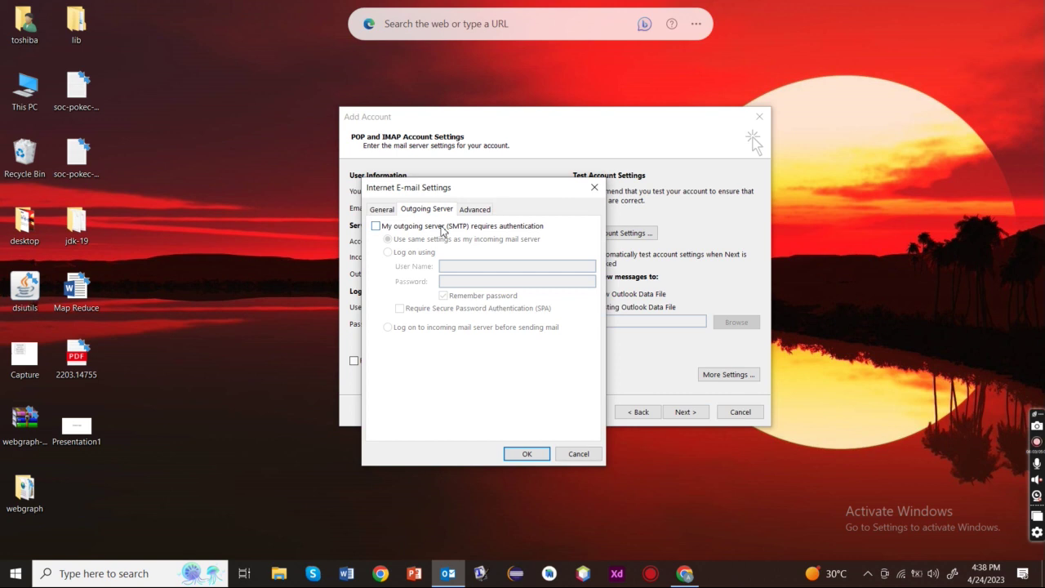
{"action": "left_click", "coordinate": [441, 227]}
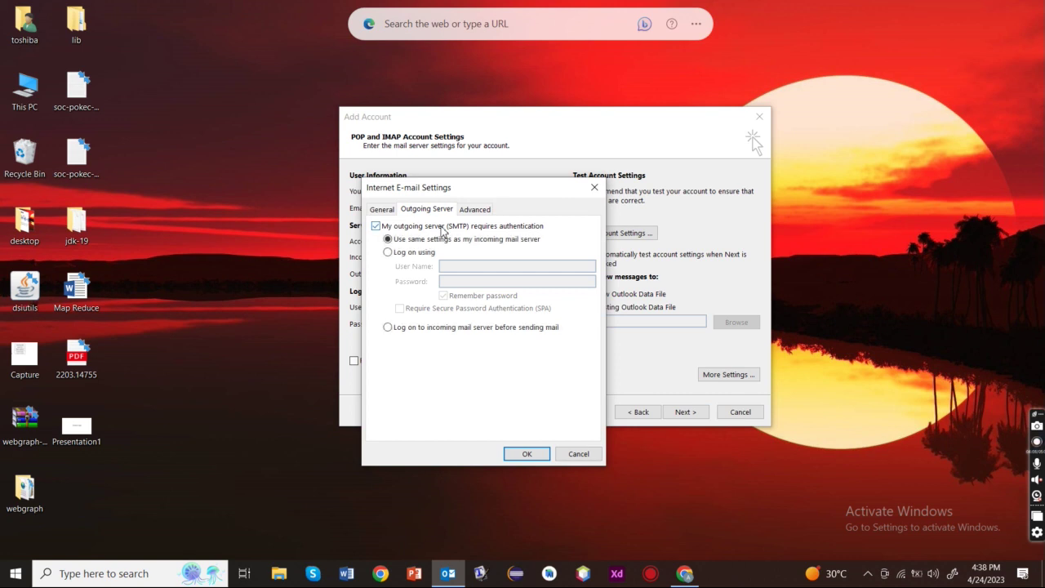
Enable SSL for incoming POP3 and outgoing SMTP, changing the outgoing port to 465.
{"action": "left_click", "coordinate": [478, 211]}
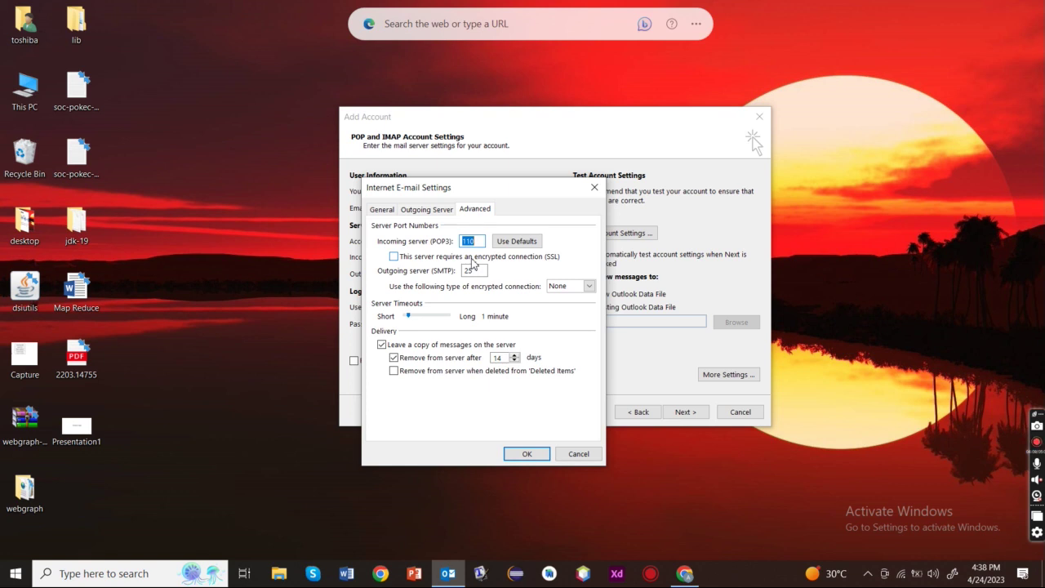
{"action": "left_click", "coordinate": [474, 260]}
{"action": "left_click", "coordinate": [562, 288]}
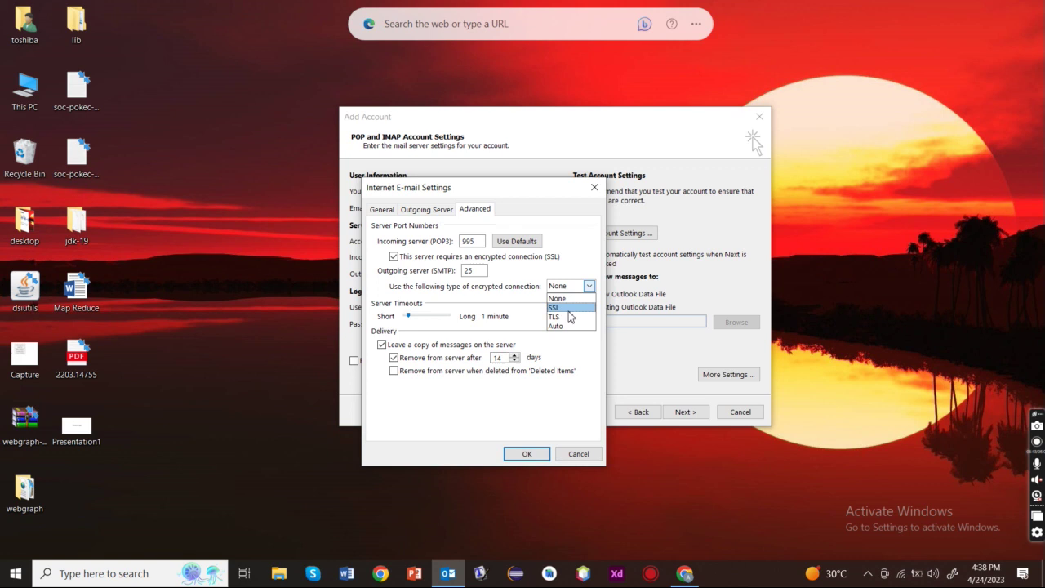
{"action": "left_click", "coordinate": [568, 310]}
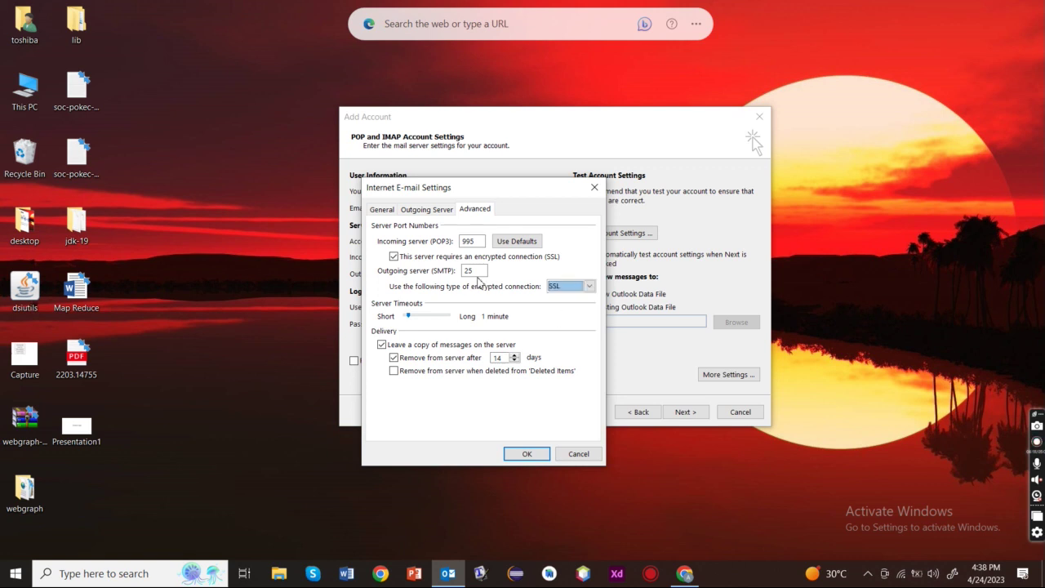
{"action": "left_click_drag", "start_coordinate": [482, 270], "coordinate": [460, 277]}
{"action": "type", "text": "465"}
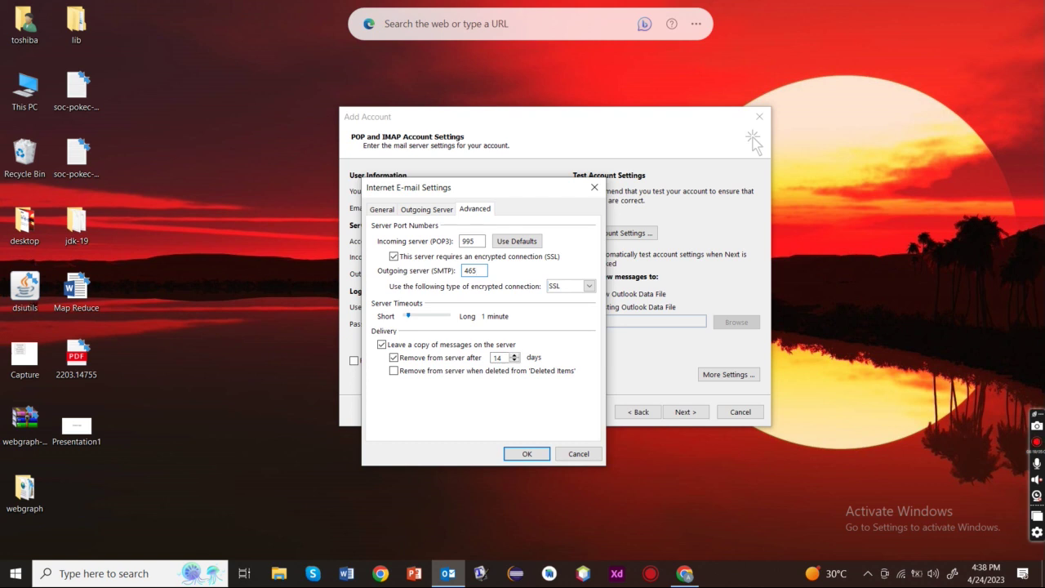
Confirm More Settings with OK, pass both account tests, and complete the Add Account wizard.
{"action": "left_click", "coordinate": [526, 453]}
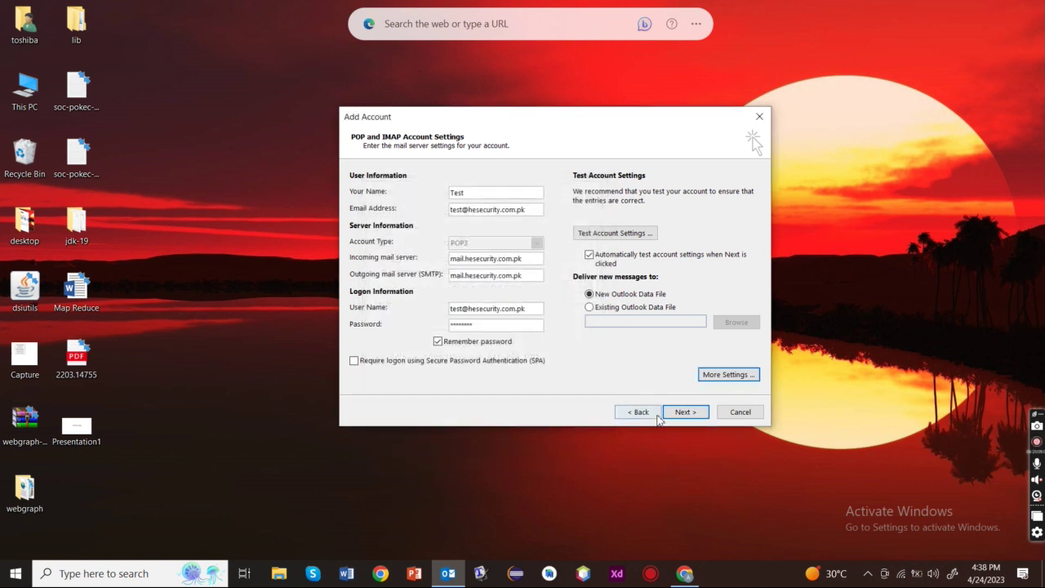
{"action": "left_click", "coordinate": [678, 412]}
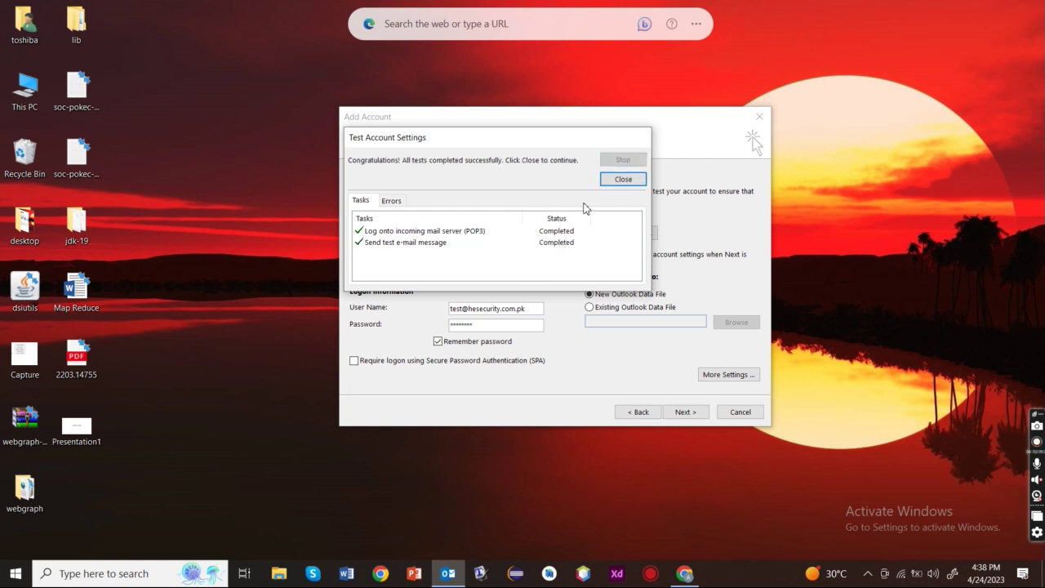
{"action": "left_click", "coordinate": [623, 179]}
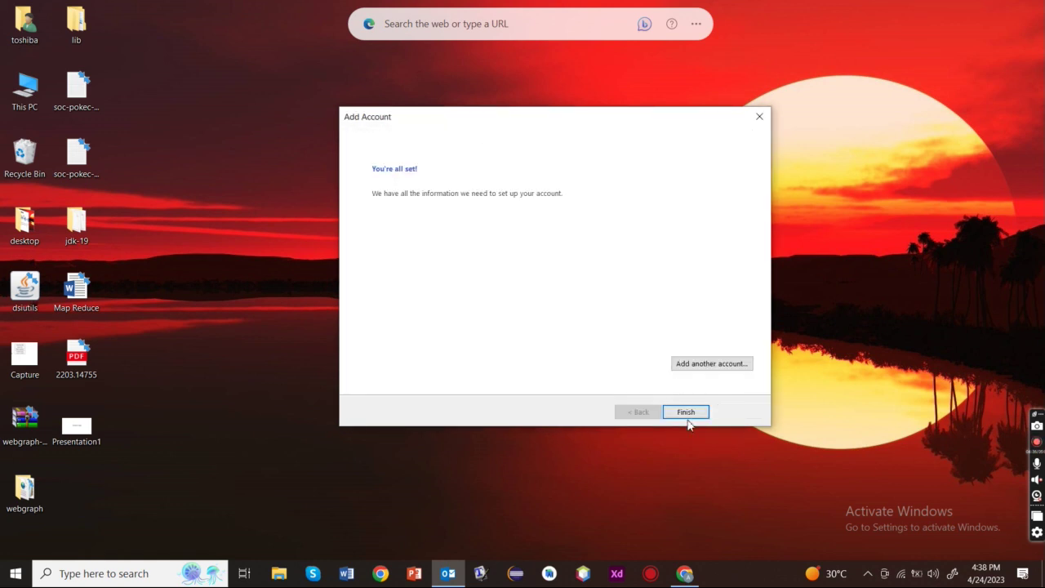
{"action": "left_click", "coordinate": [686, 412]}
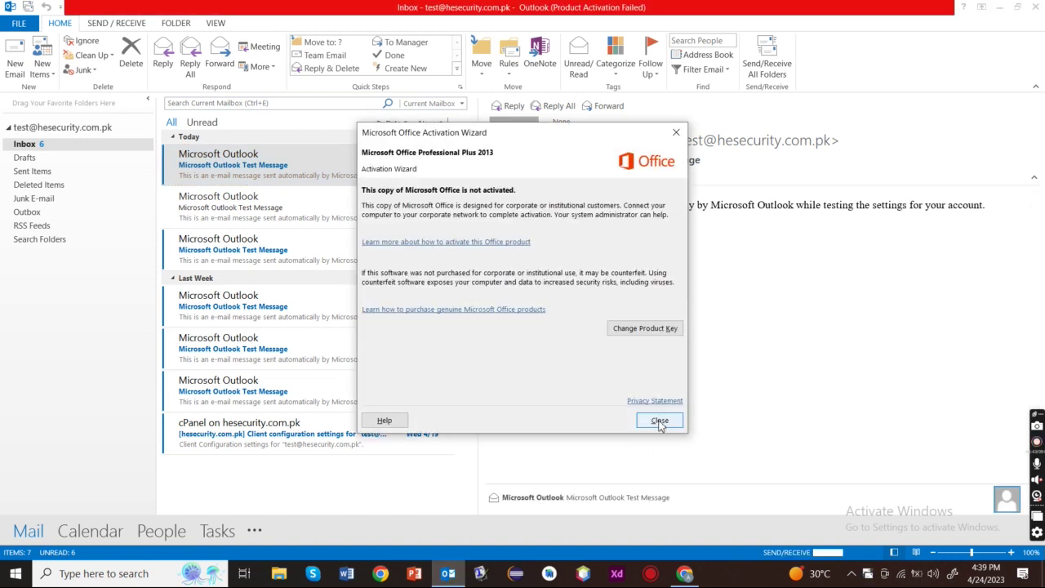
Close the Activation Wizard and open the 4:39 PM Microsoft Outlook Test Message.
{"action": "left_click", "coordinate": [659, 420]}
{"action": "left_click", "coordinate": [377, 181]}
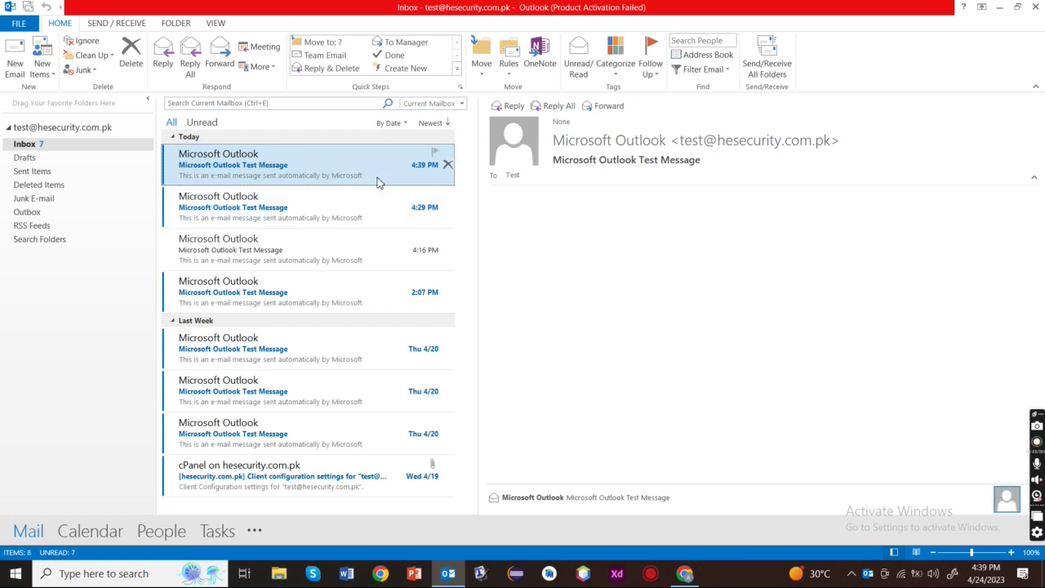